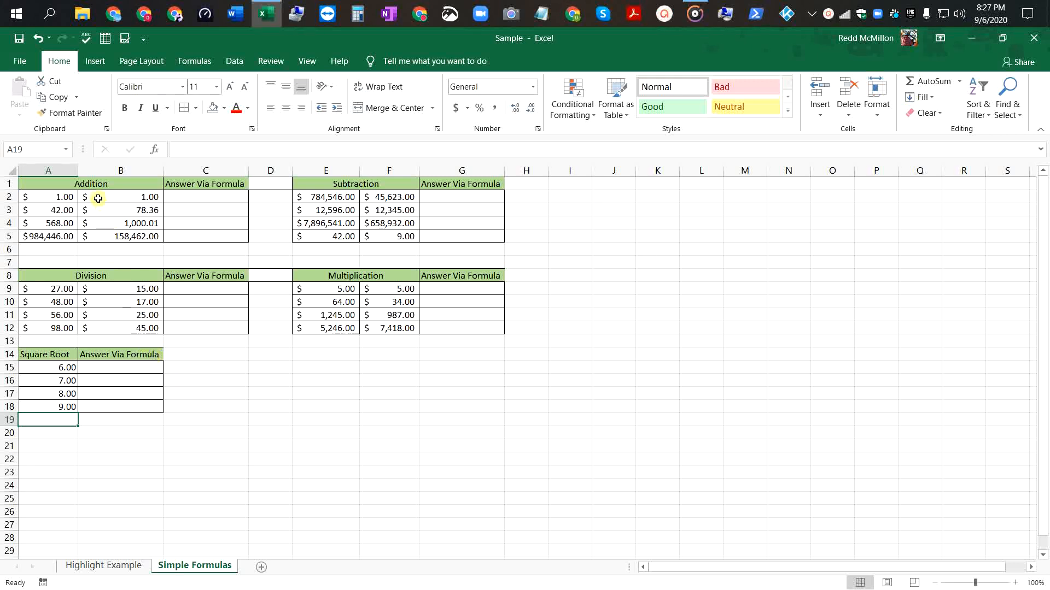
drag(46, 183, 218, 237)
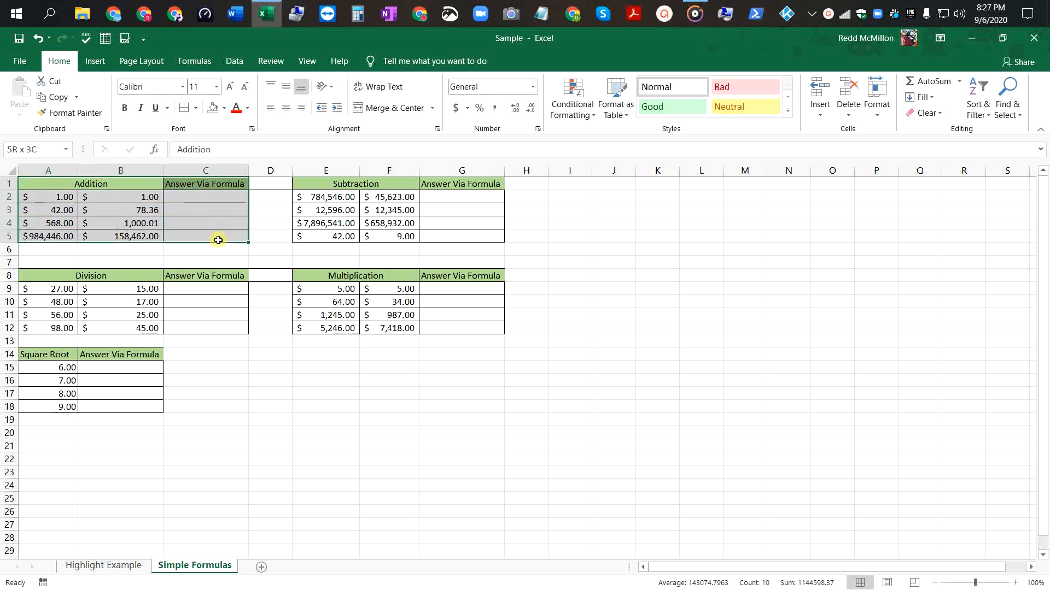
click(42, 198)
click(50, 210)
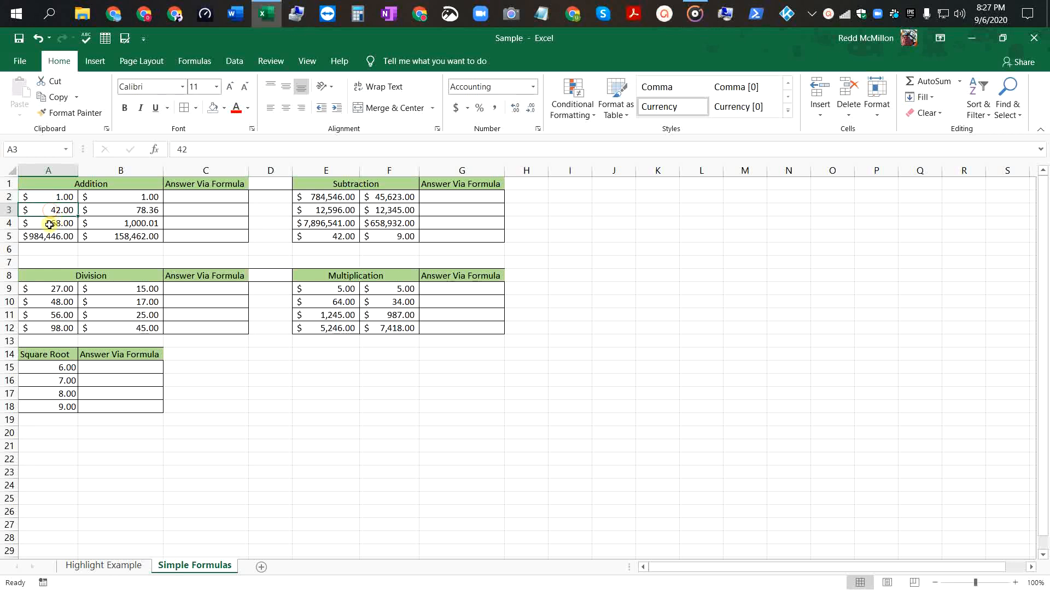
click(41, 224)
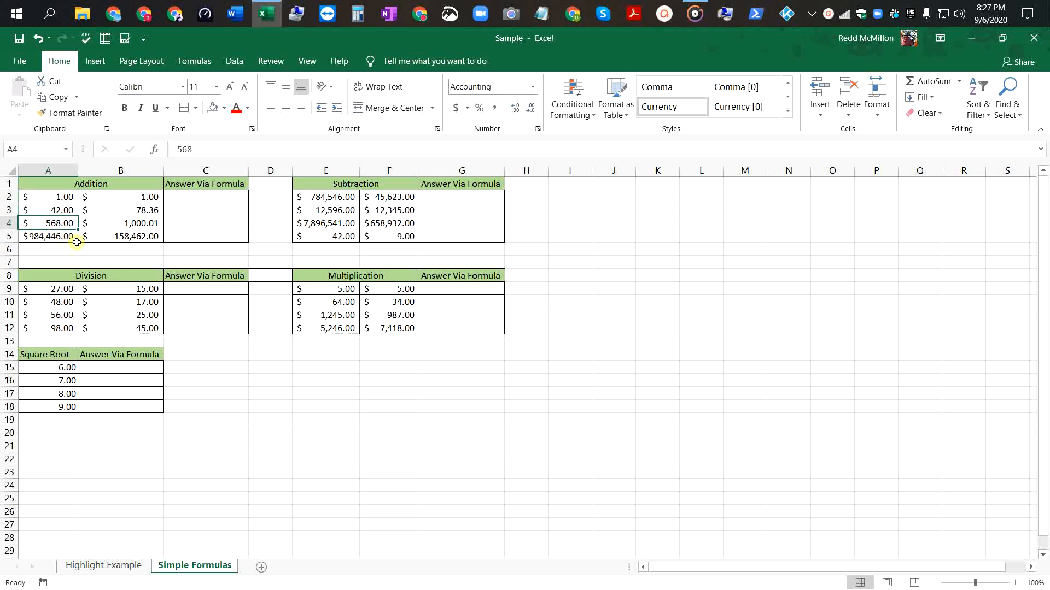
drag(143, 201, 134, 235)
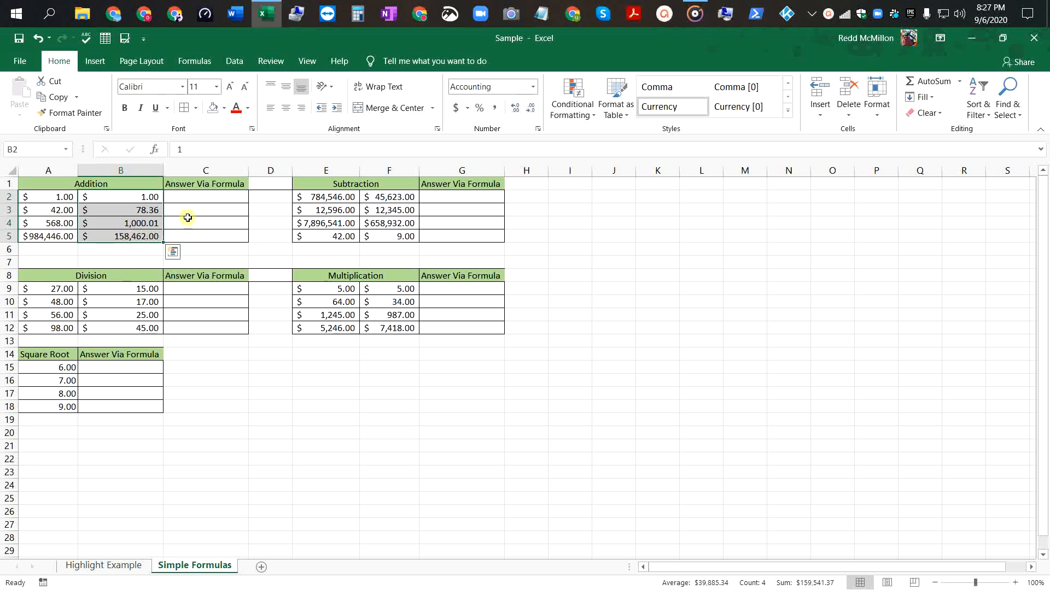
Enter the formula =A2+B2 in cell C2 to add the first pair of values in the Addition table.
click(208, 197)
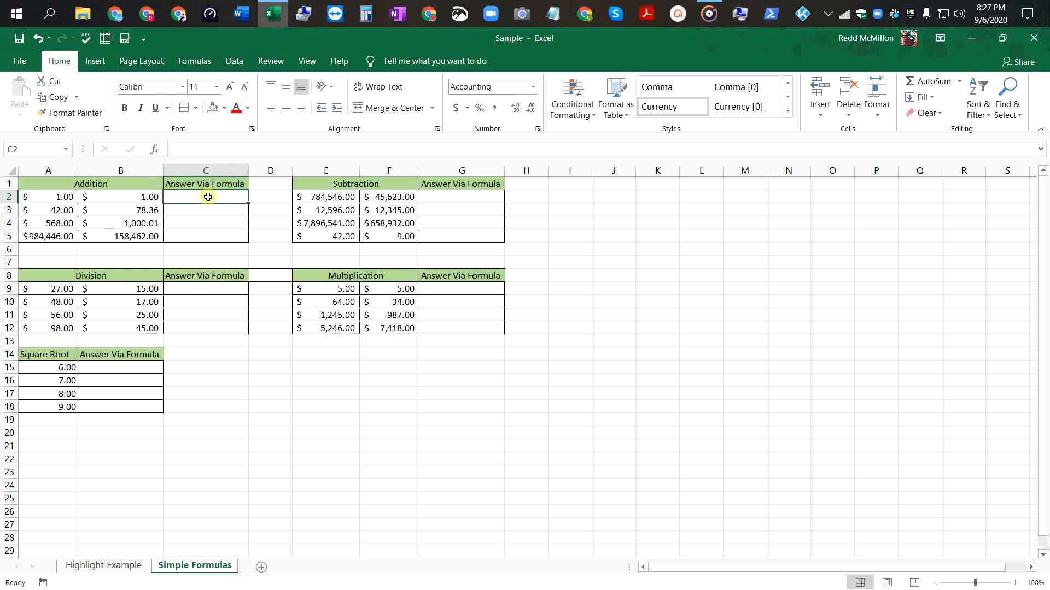
text(=)
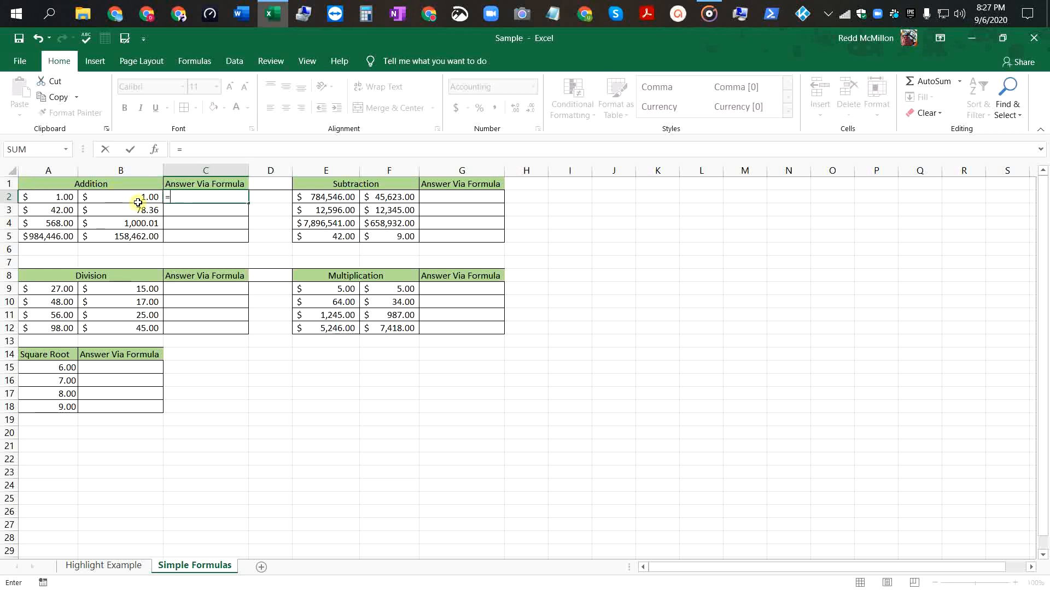
click(48, 196)
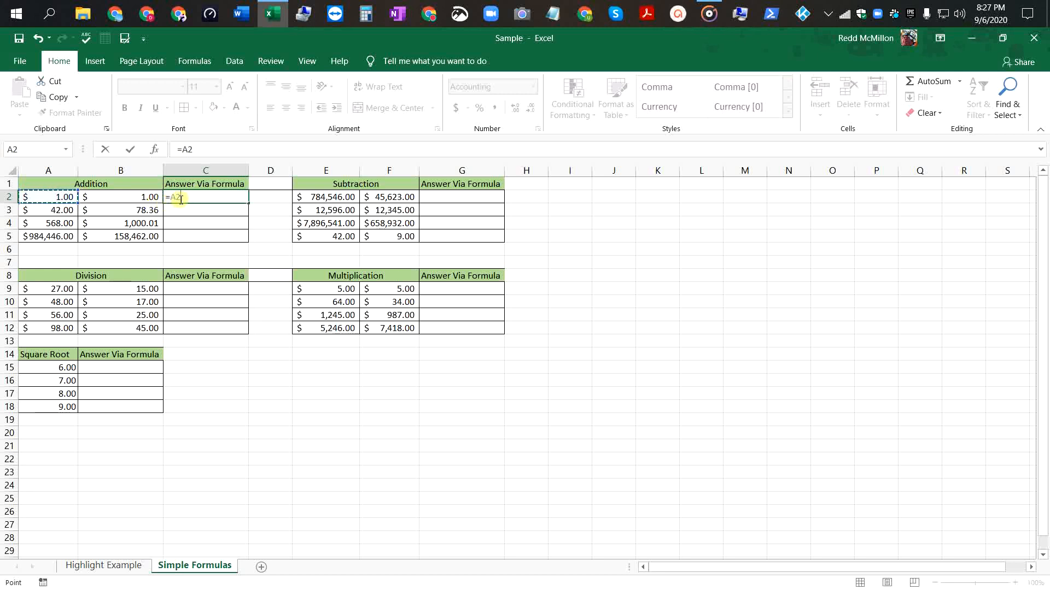
text(+)
click(110, 197)
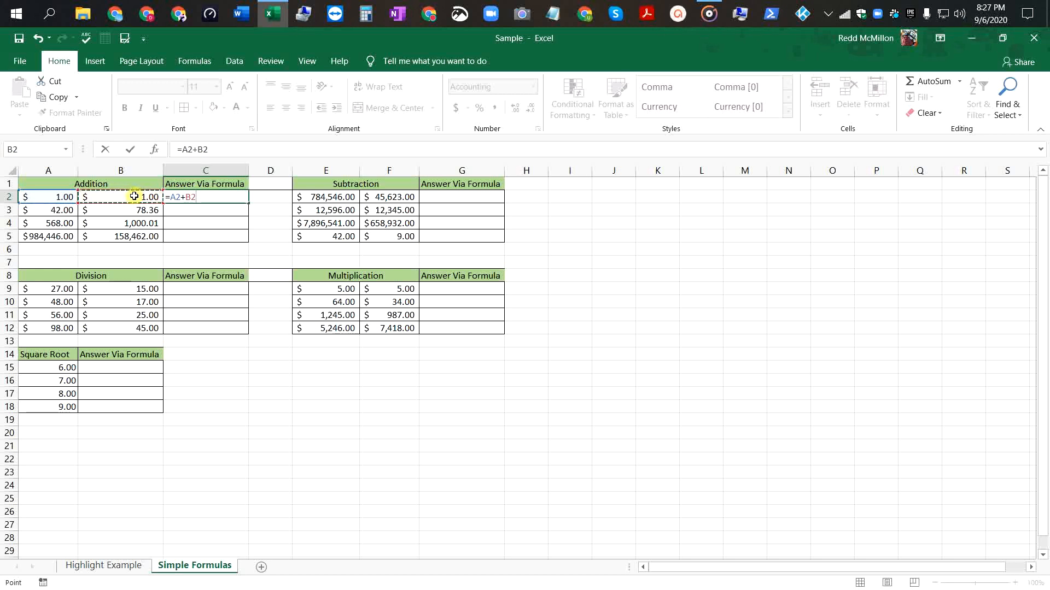
key(Return)
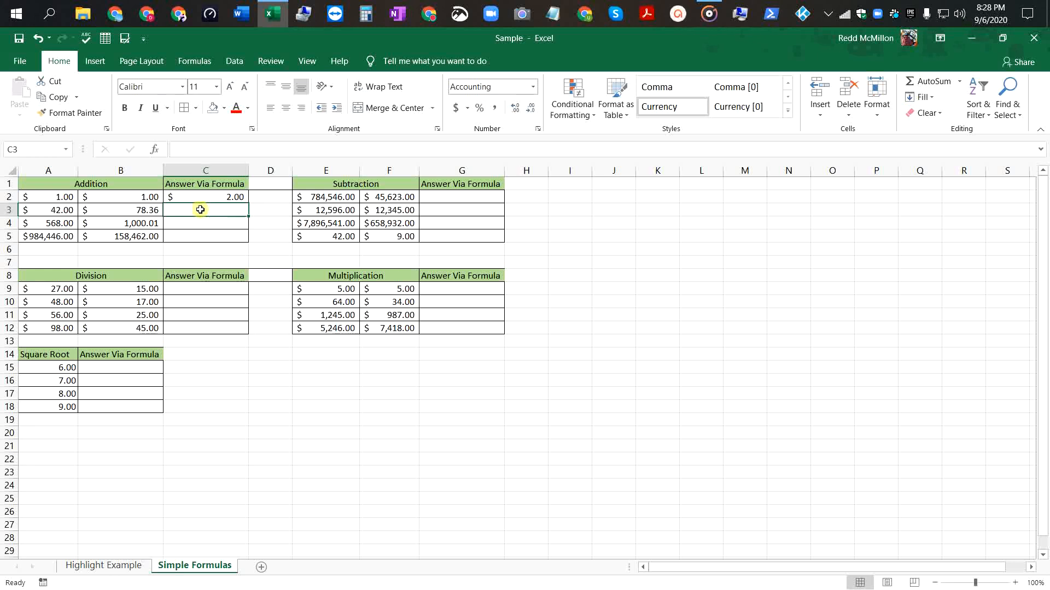
Enter =A3+B3 in cell C3 and fill the C2 addition formula down through C5.
text(=)
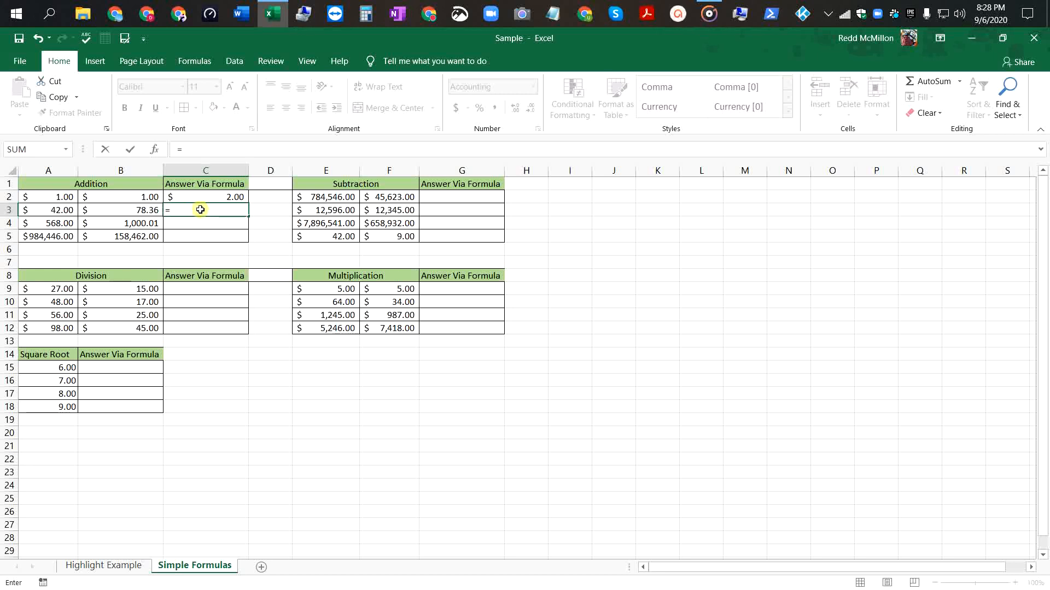
text(A3)
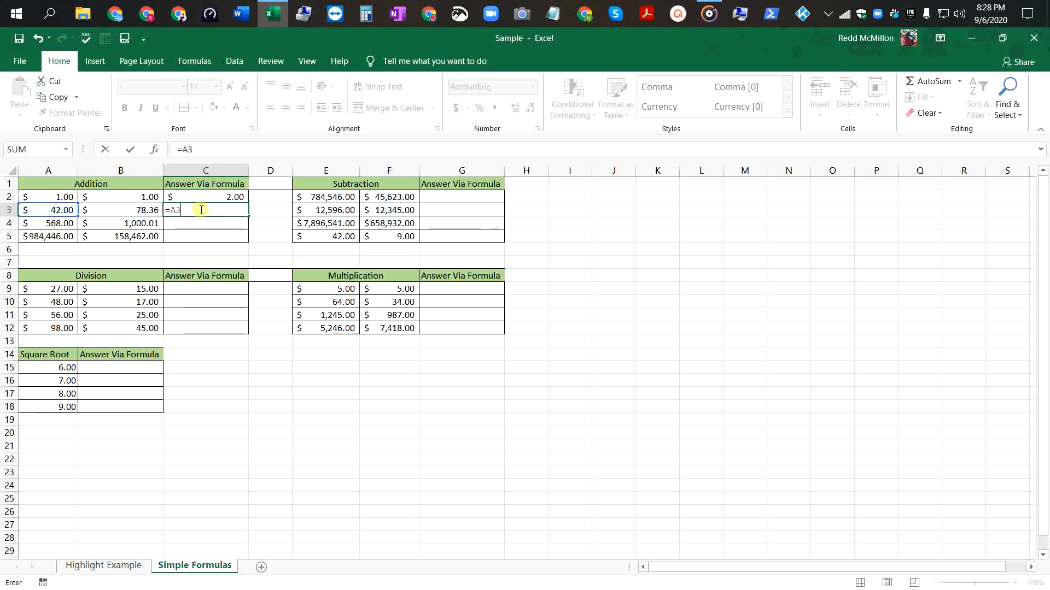
text(+B3)
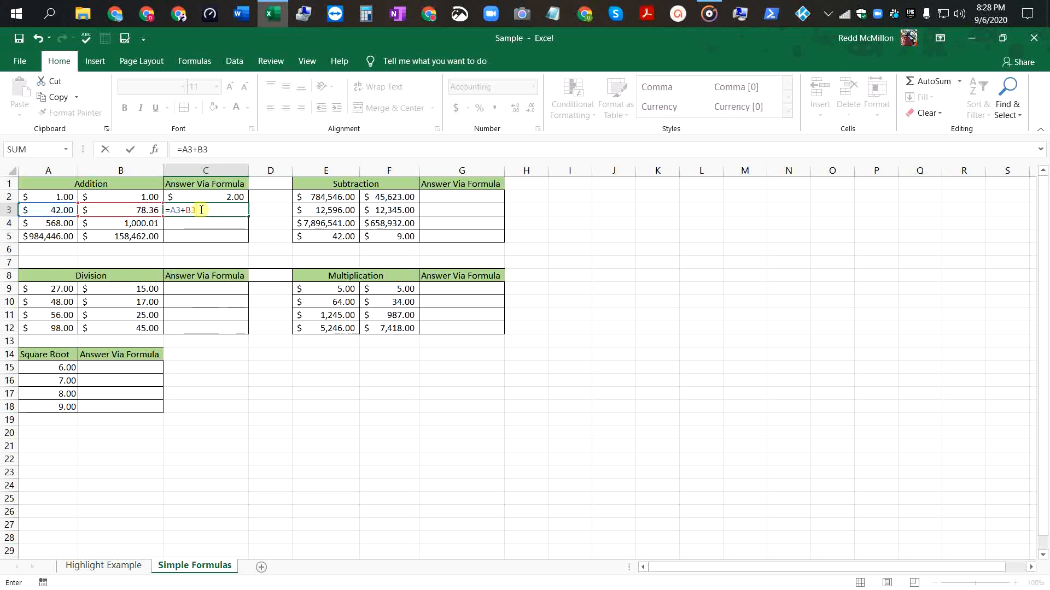
key(Return)
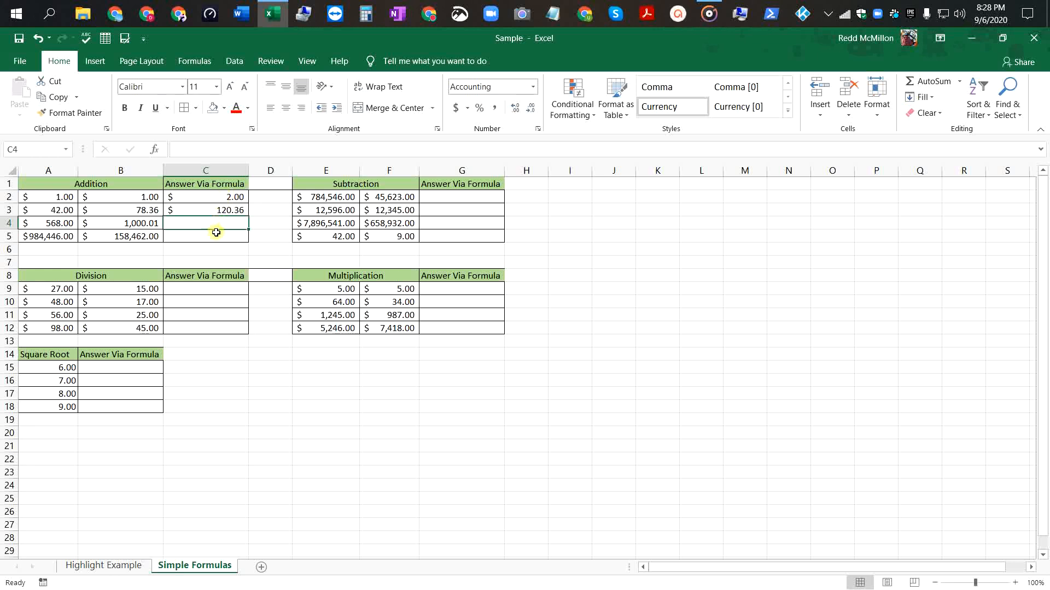
click(239, 197)
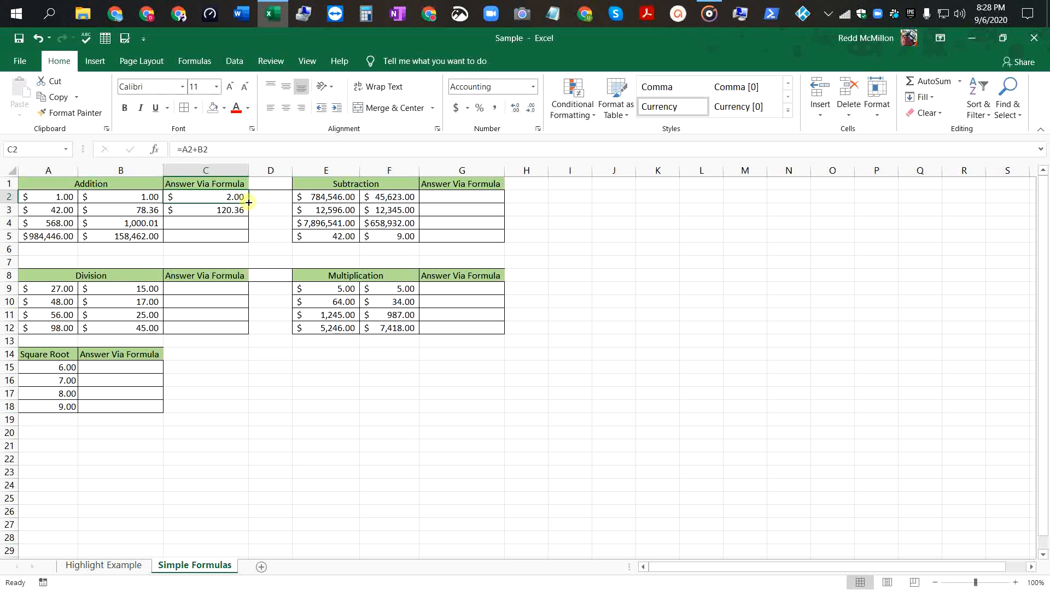
drag(248, 203, 247, 240)
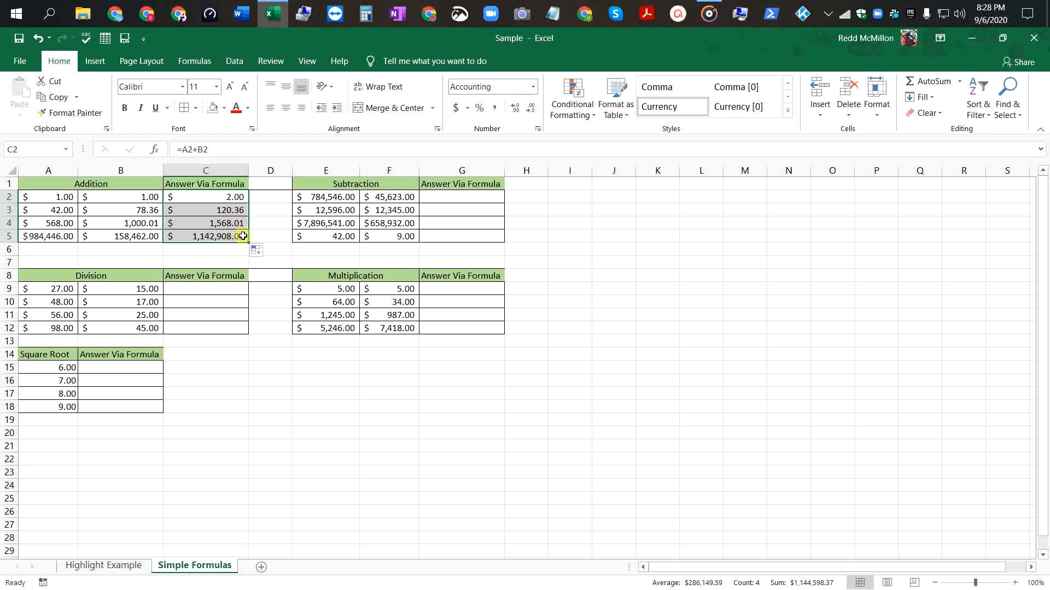
Enter the formula =E2-F2 in cell G2 to subtract the first pair of values in the Subtraction table.
click(471, 199)
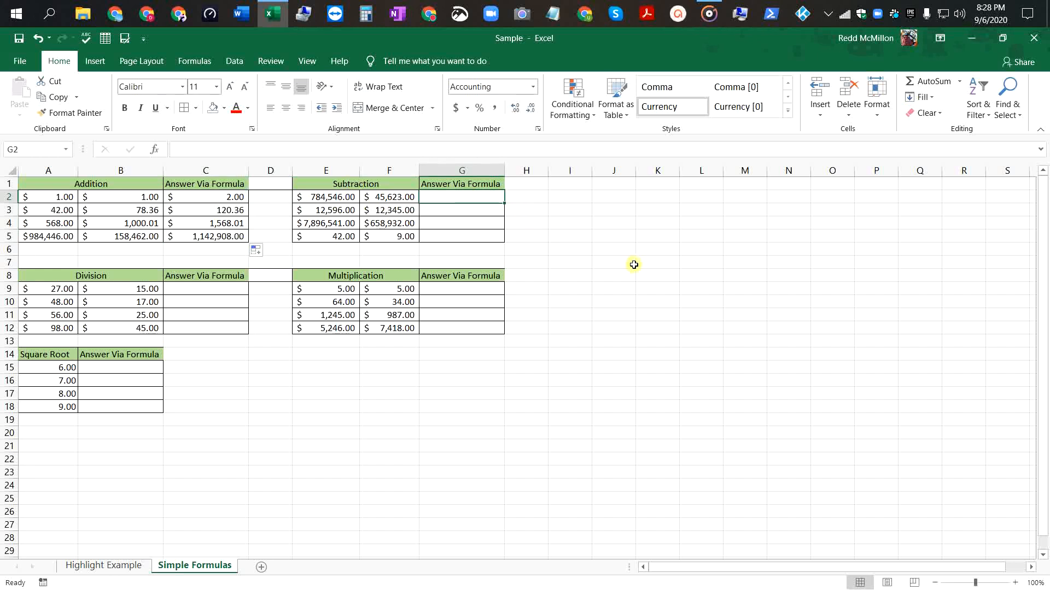
text(=)
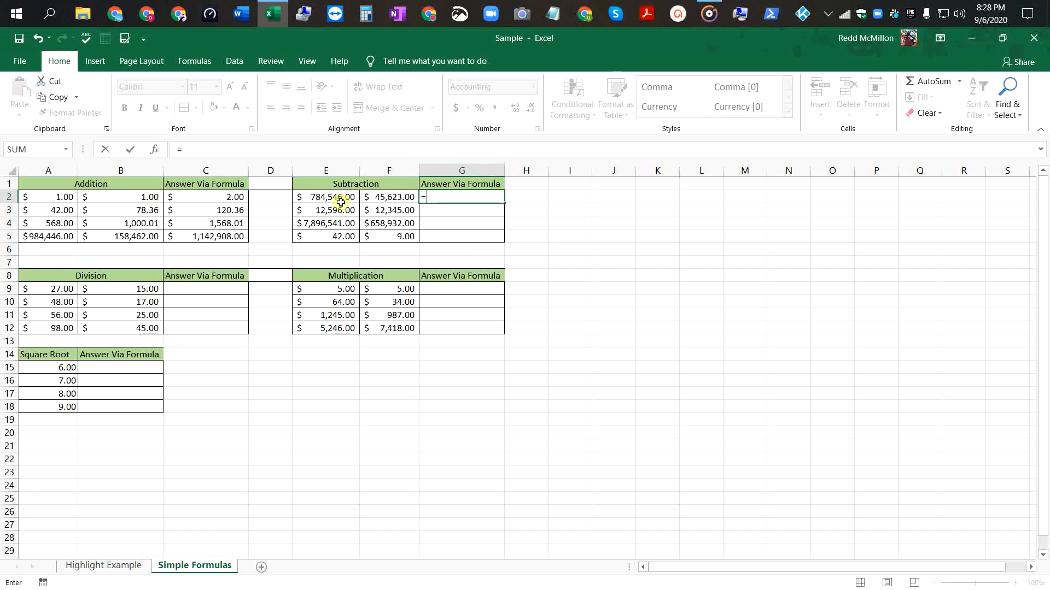
click(336, 199)
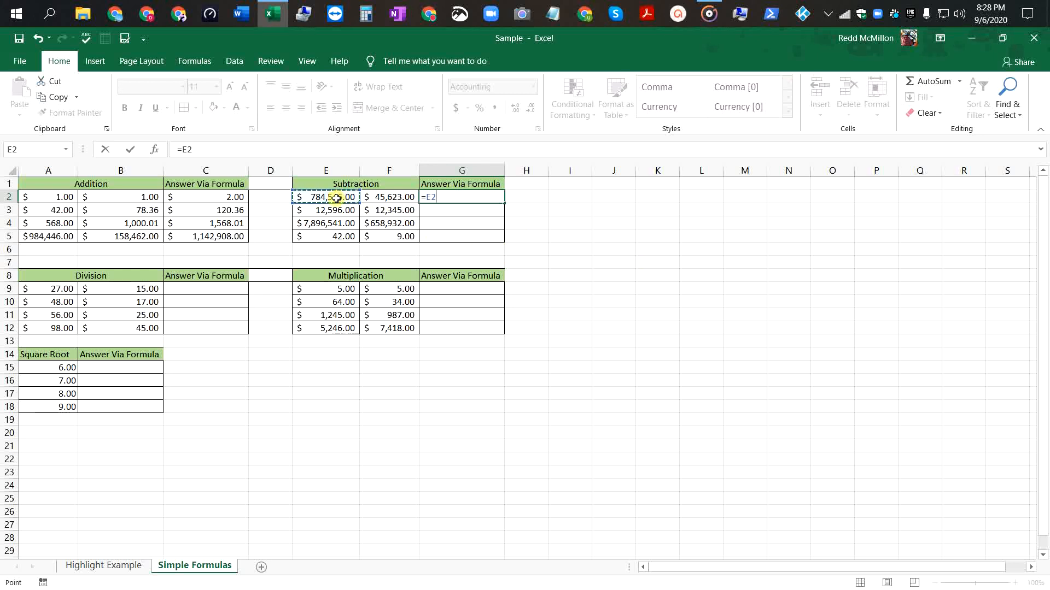
text(-)
click(389, 197)
key(Return)
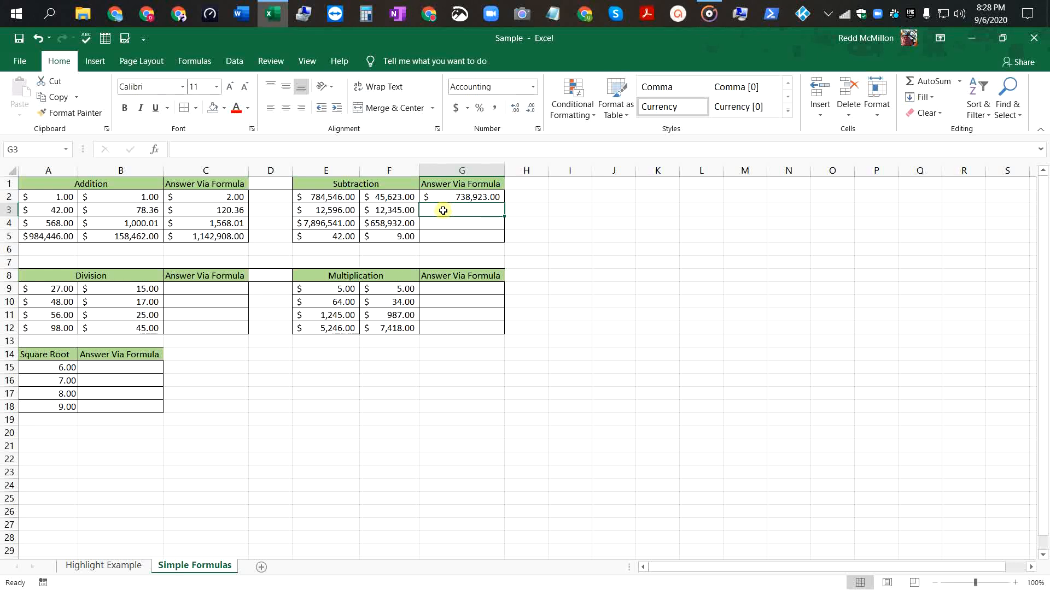
Enter =E3-F3 in cell G3 and fill that subtraction formula down through G5.
text(=)
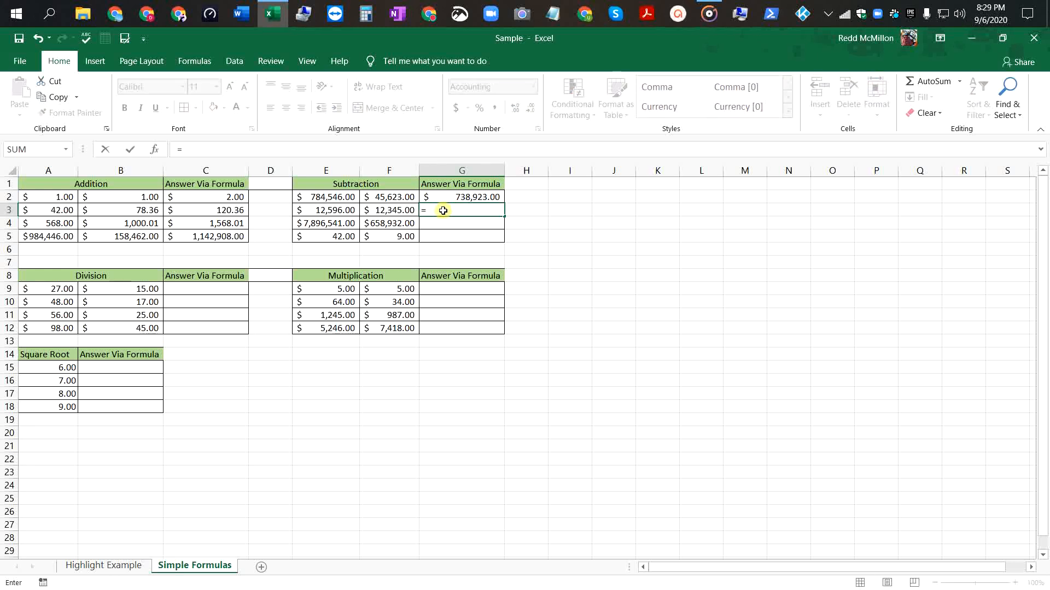
text(e3-)
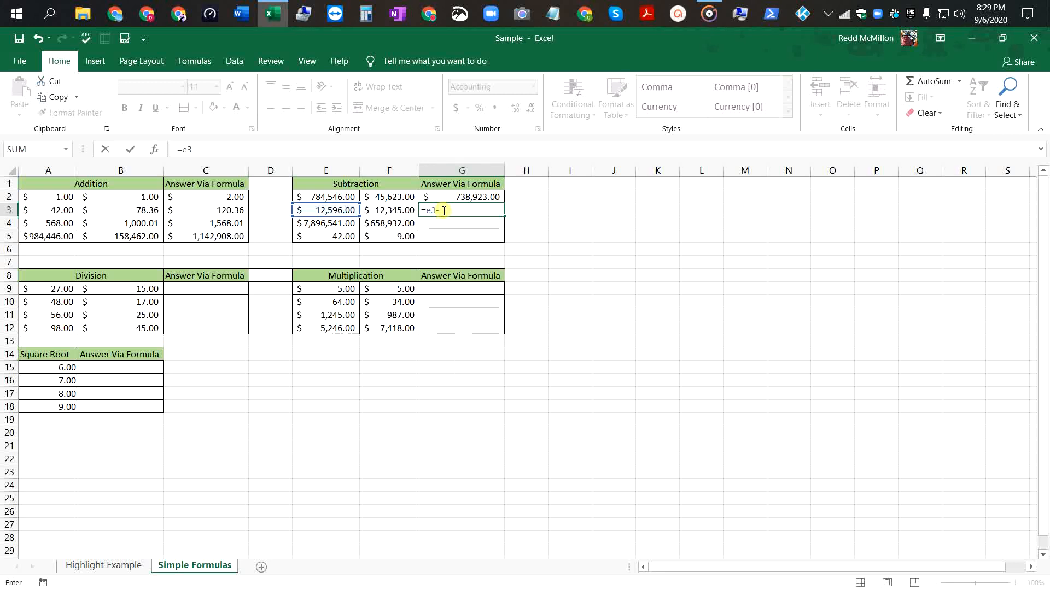
text(f3)
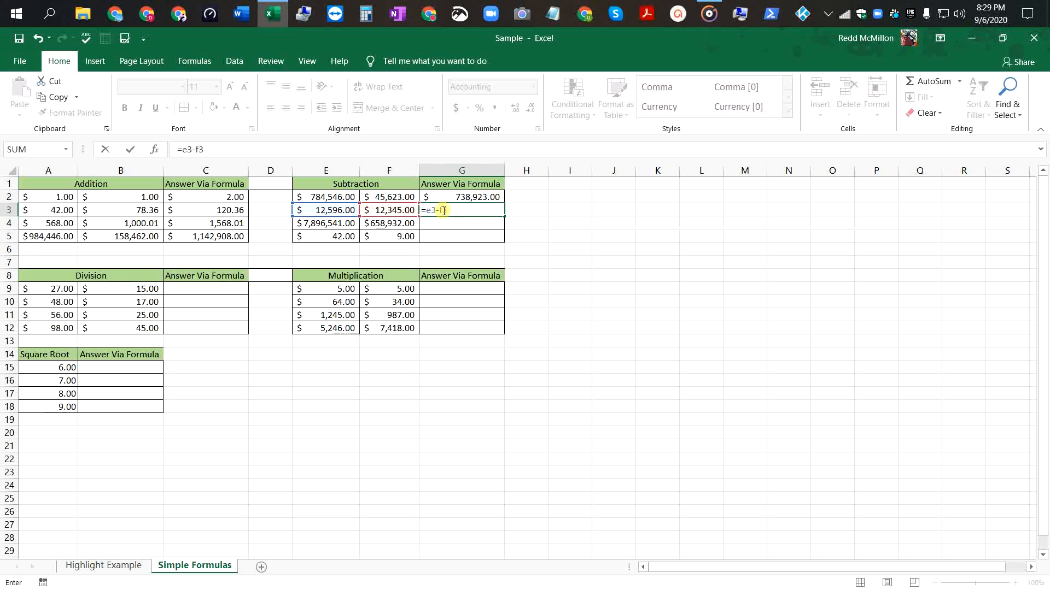
key(Return)
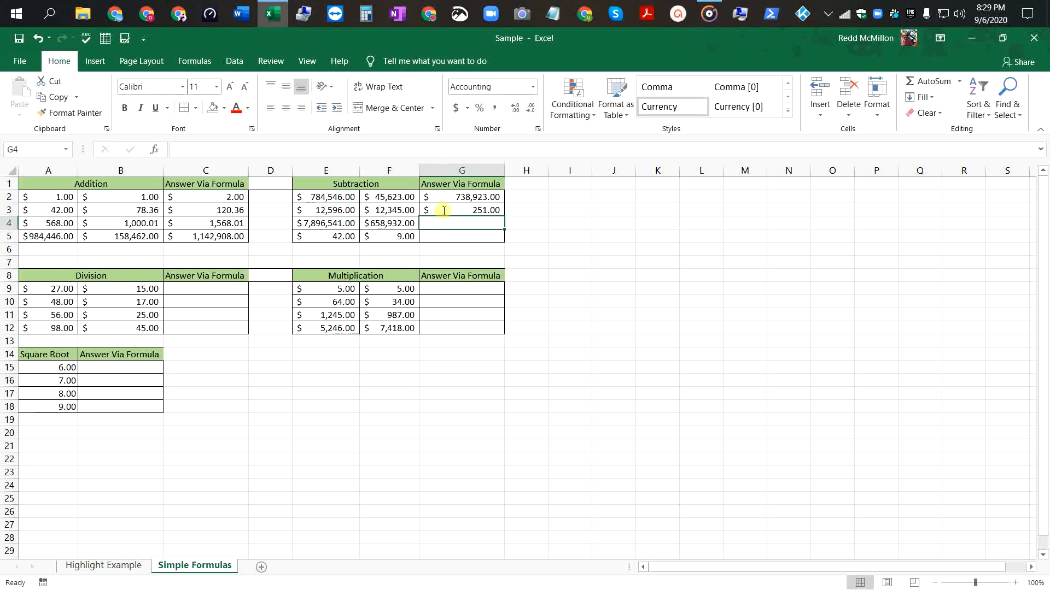
click(495, 211)
drag(503, 217, 505, 245)
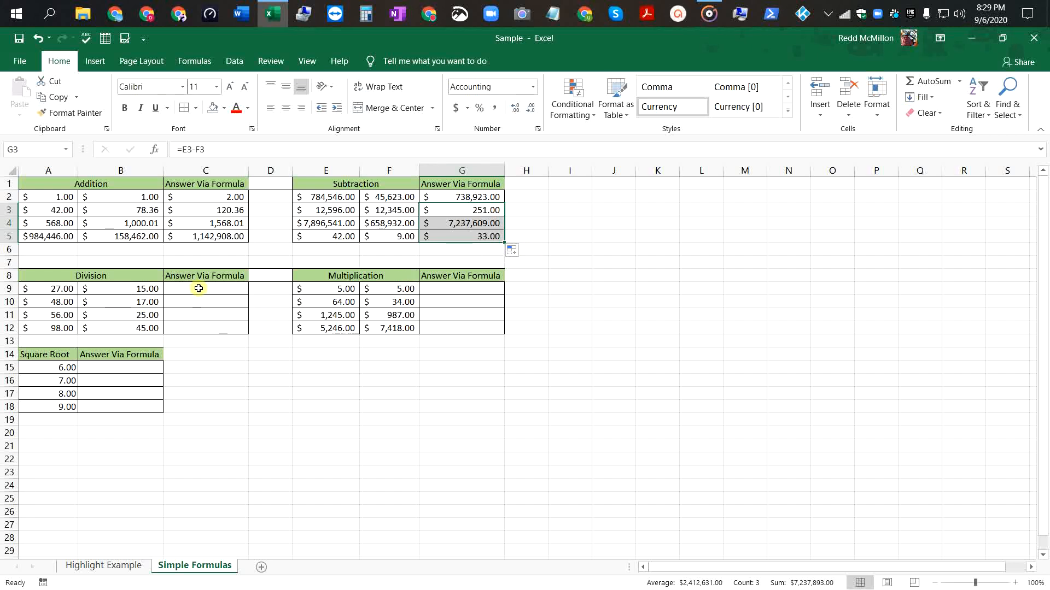
Enter the formula =A9/B9 in cell C9 to divide the first pair of values in the Division table.
click(199, 288)
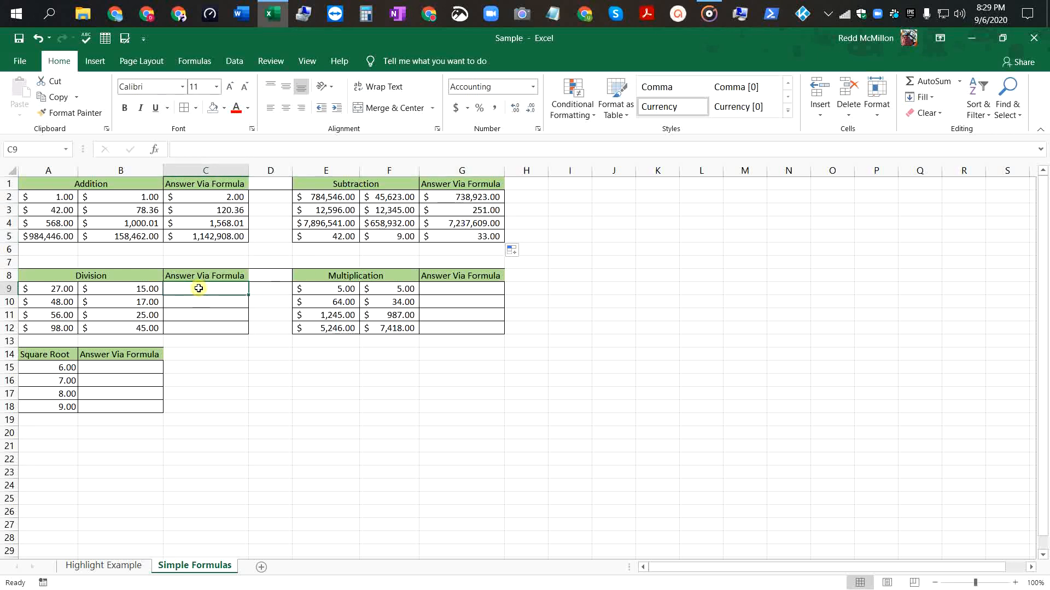
text(=)
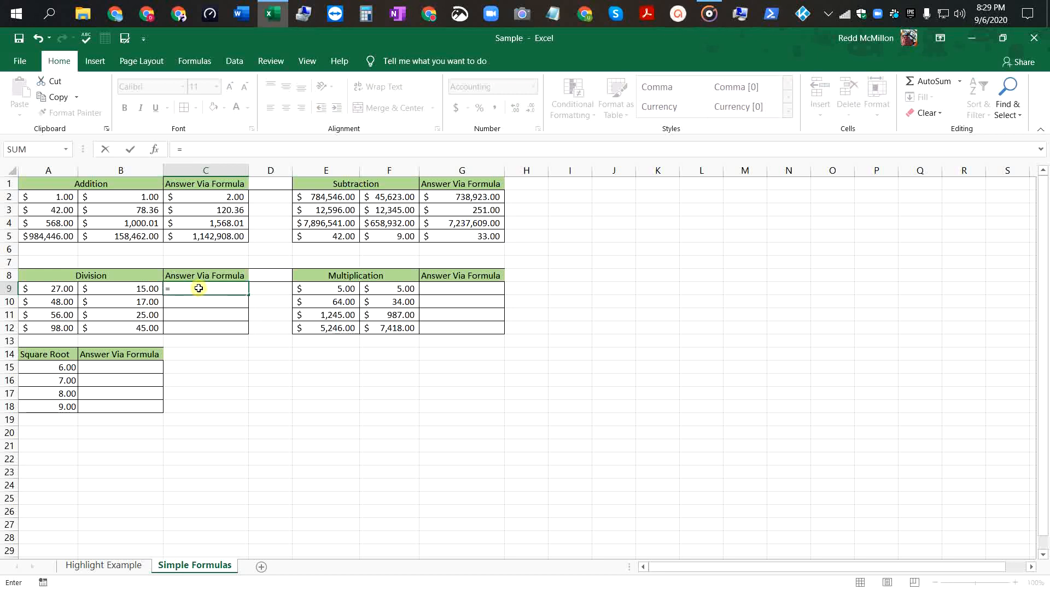
click(55, 289)
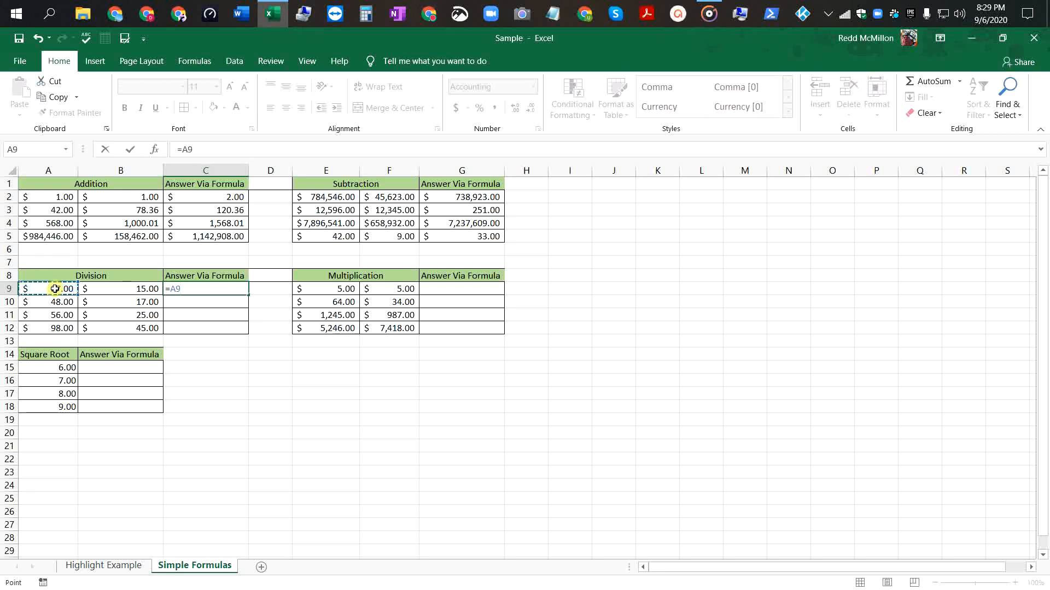
text(/)
click(117, 288)
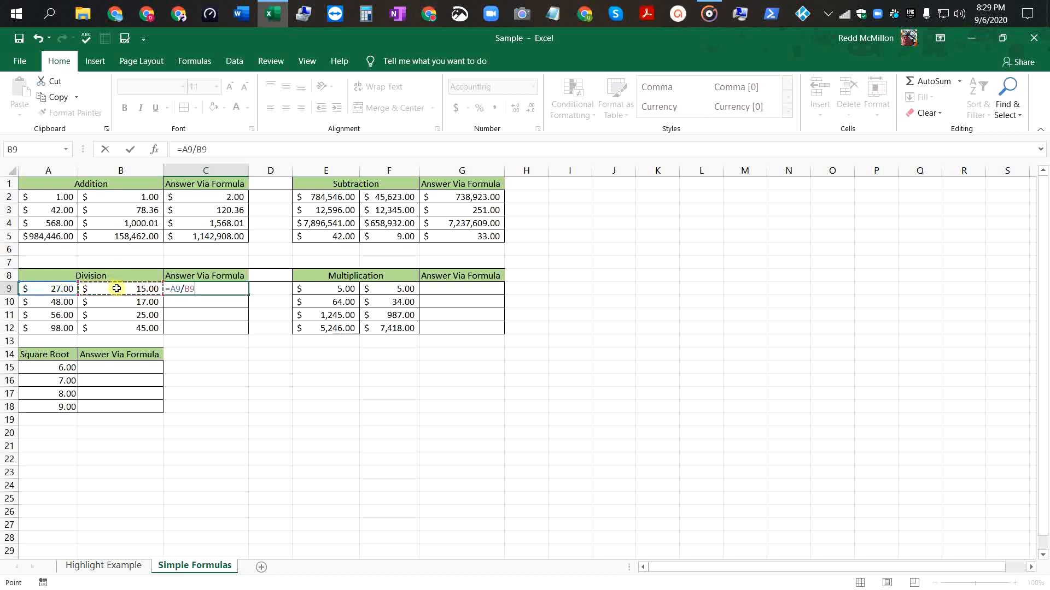
key(Return)
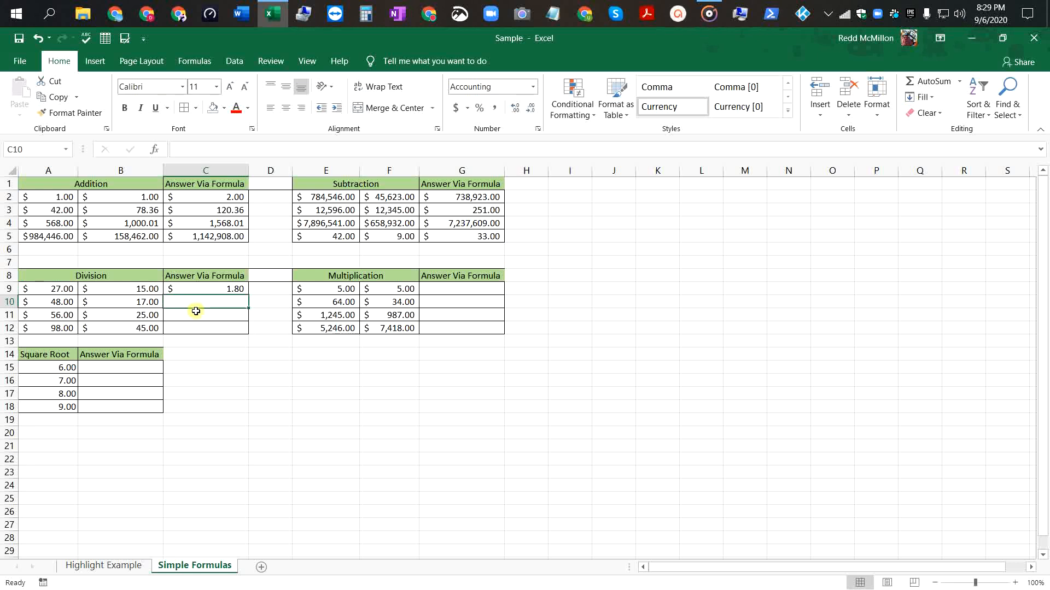
Enter =A10/B10 in cell C10 and fill that division formula down through C12.
text(=)
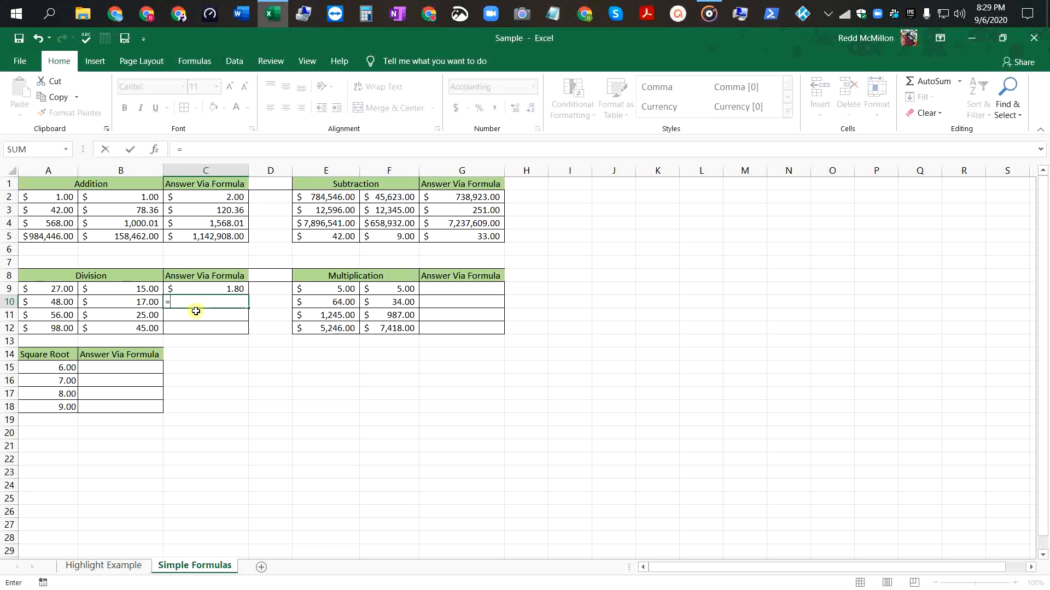
text(A10)
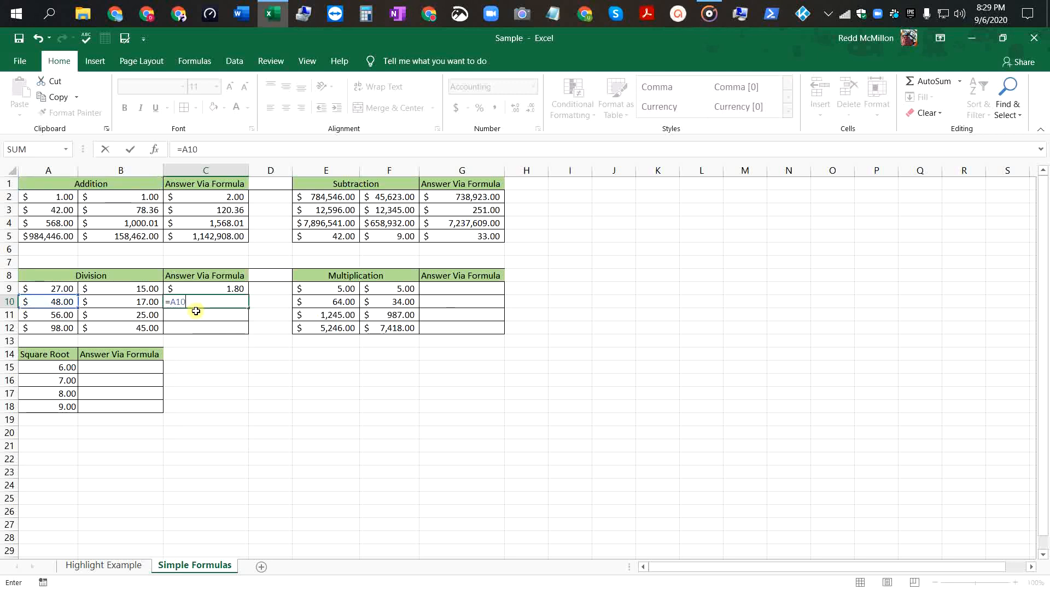
text(/B10)
key(Return)
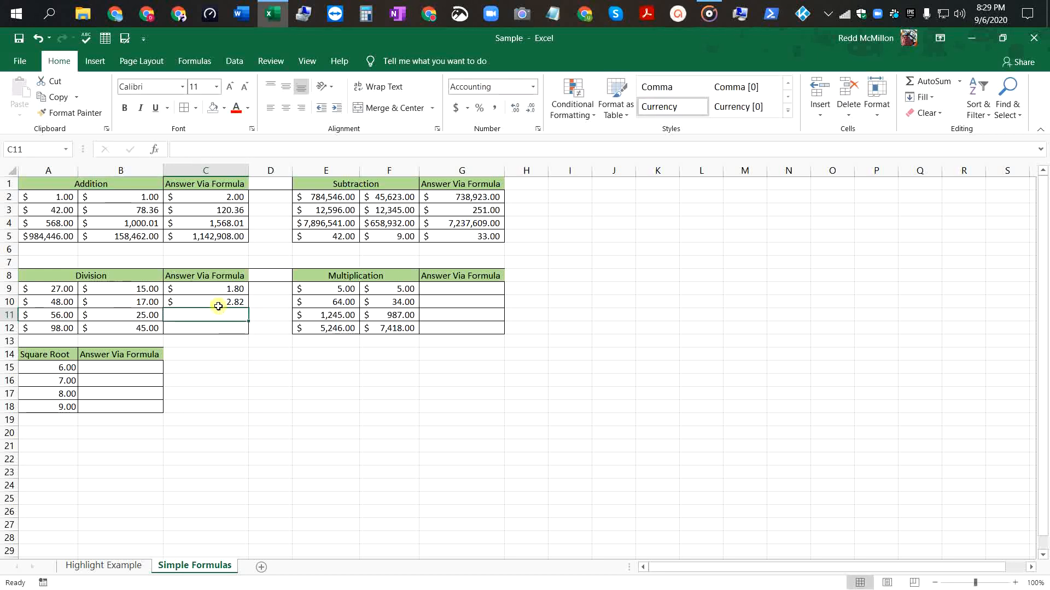
click(218, 305)
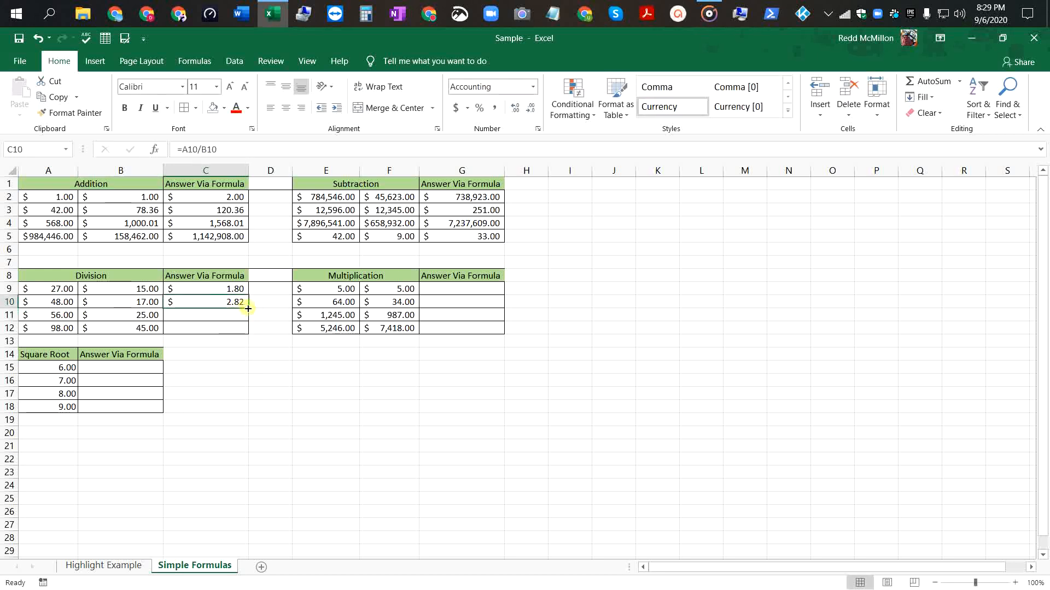
drag(248, 309, 248, 333)
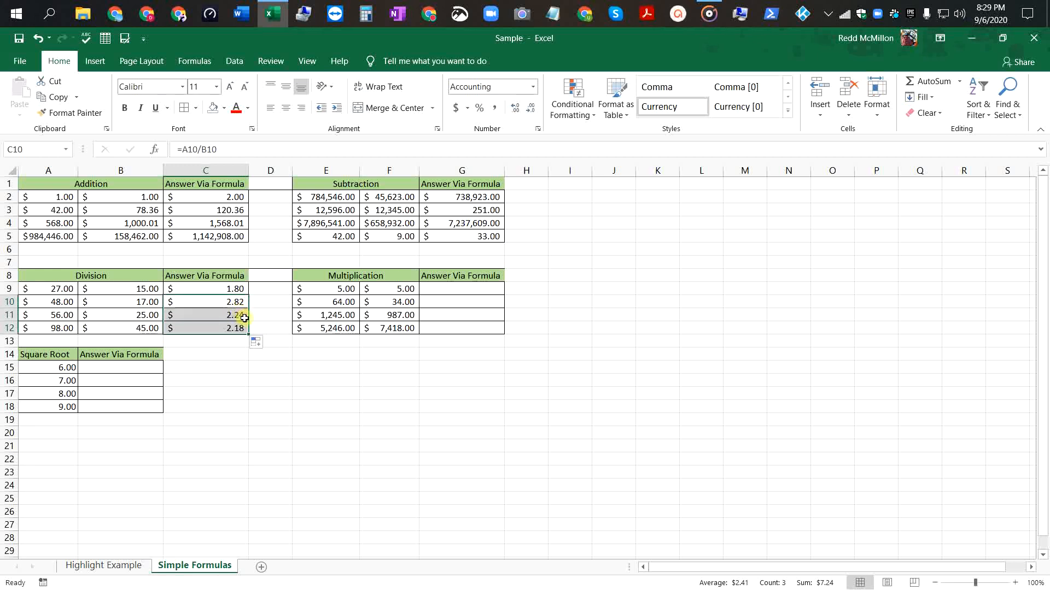
Enter the formula =E9*F9 in cell G9 to multiply the first pair of values in the Multiplication table.
click(457, 290)
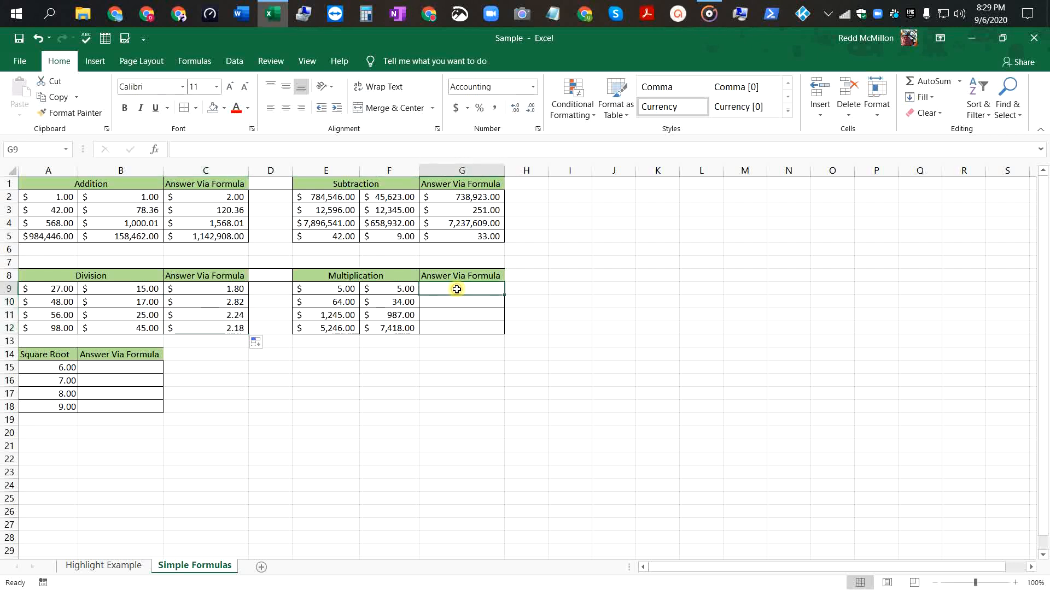
text(=)
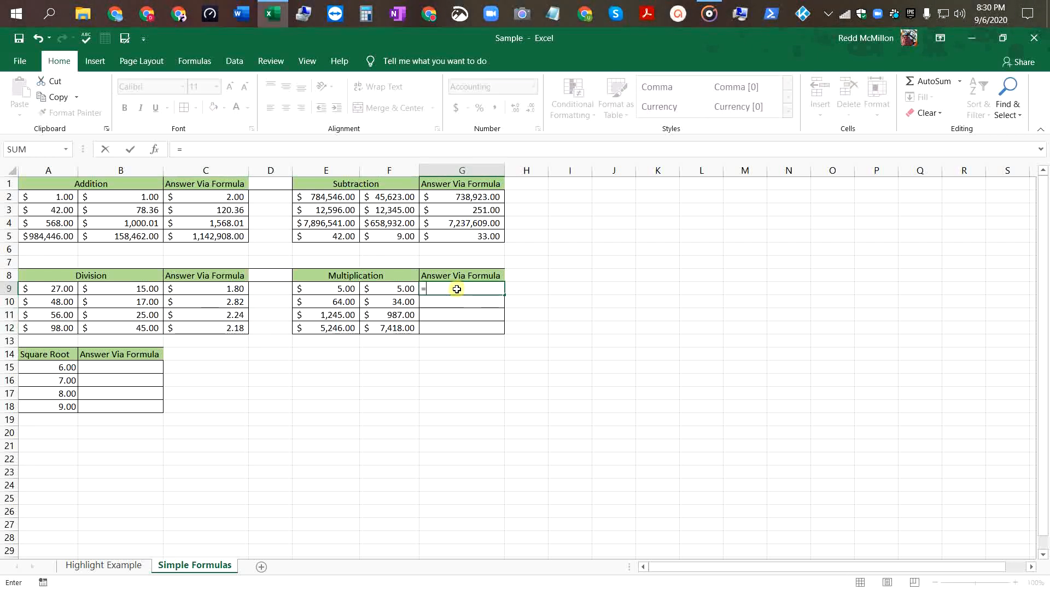
click(330, 289)
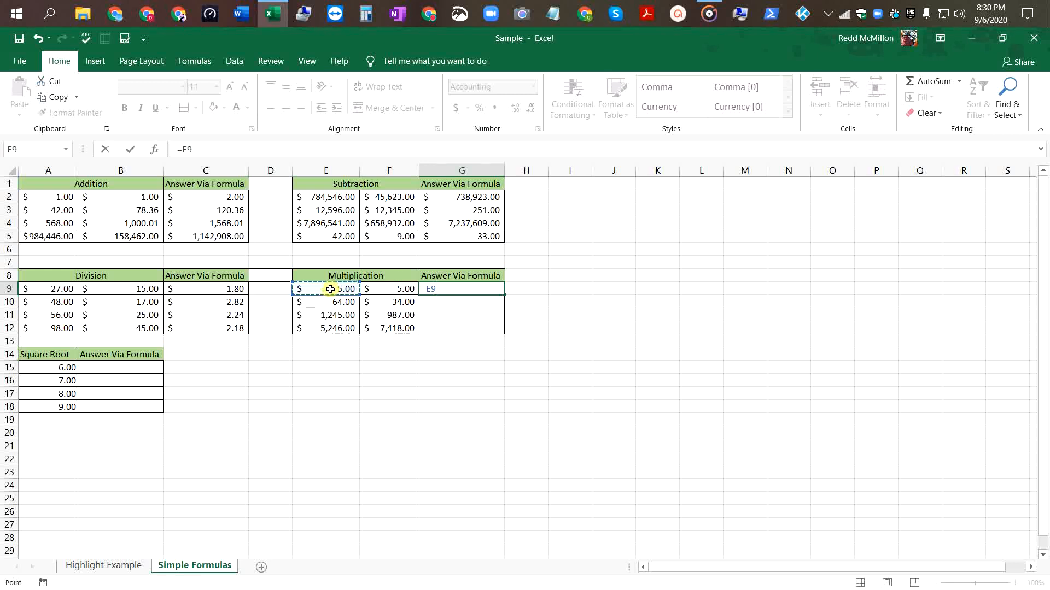
text(*)
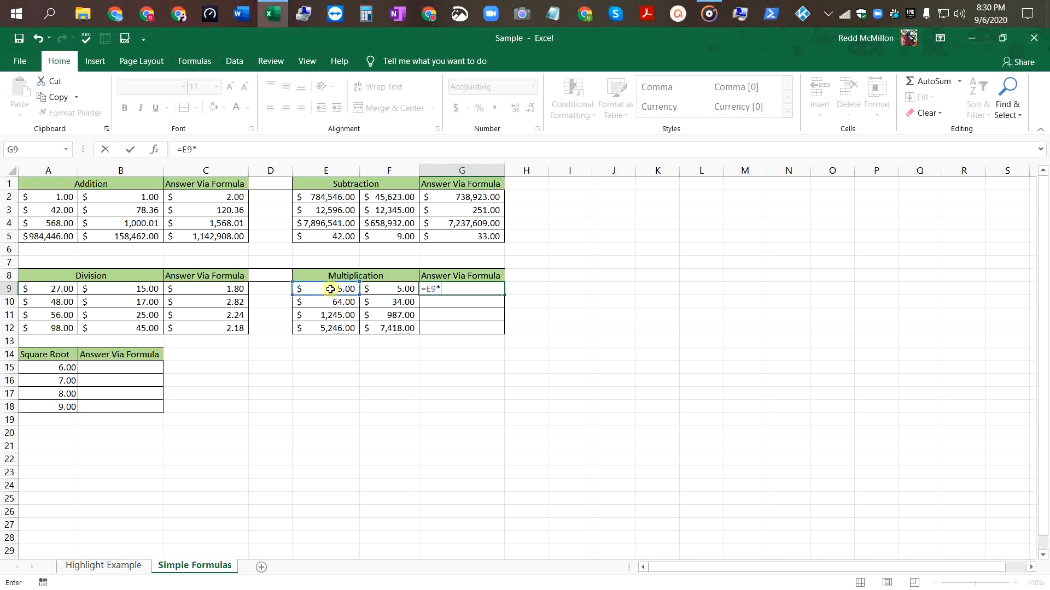
click(387, 289)
key(Return)
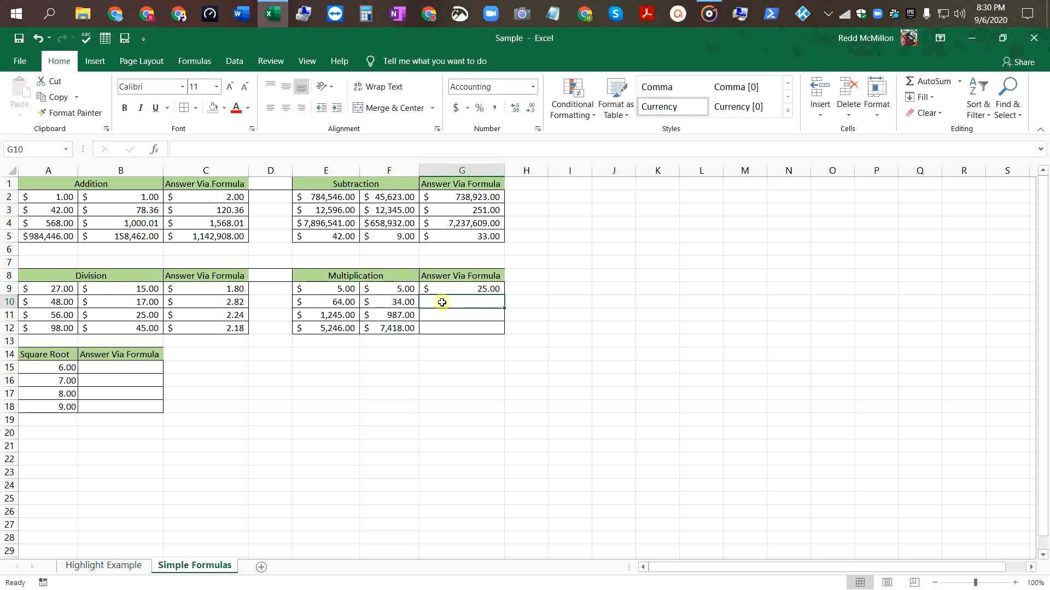
Enter =E10*F10 in cell G10 and fill that multiplication formula down through G12.
text(=)
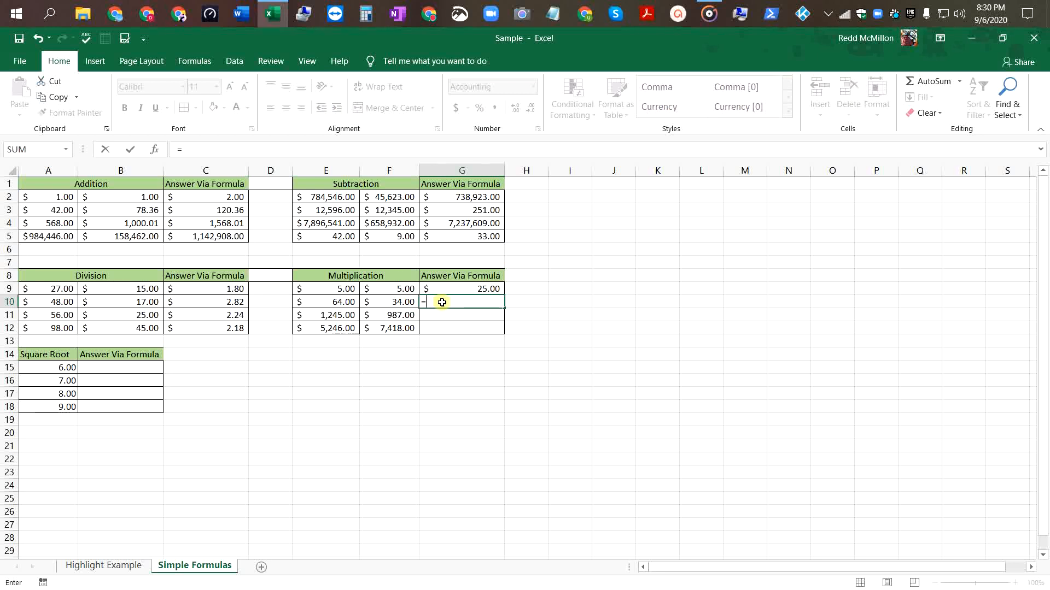
text(e10)
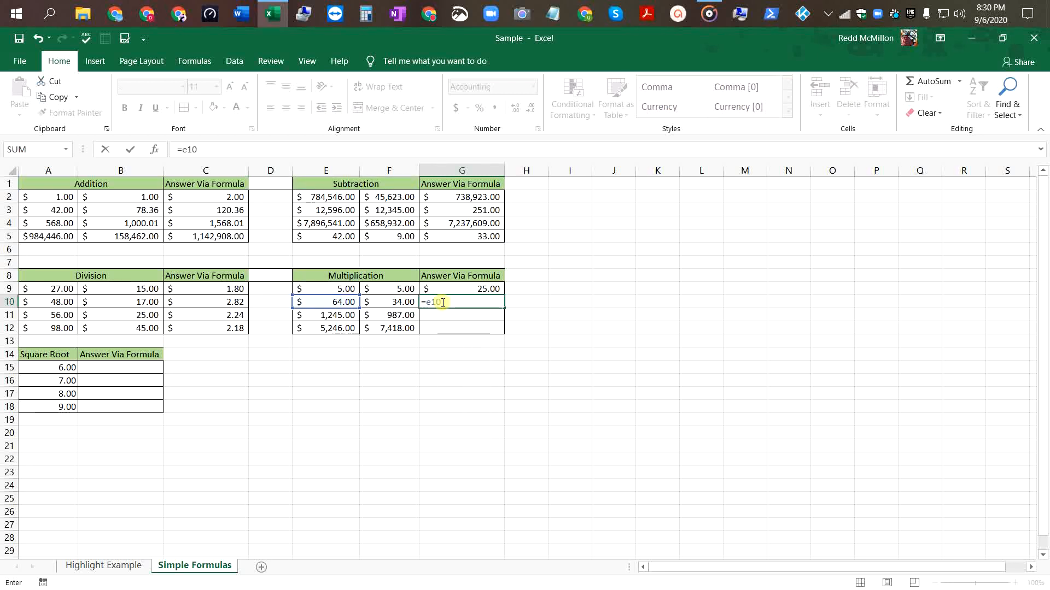
text(*f)
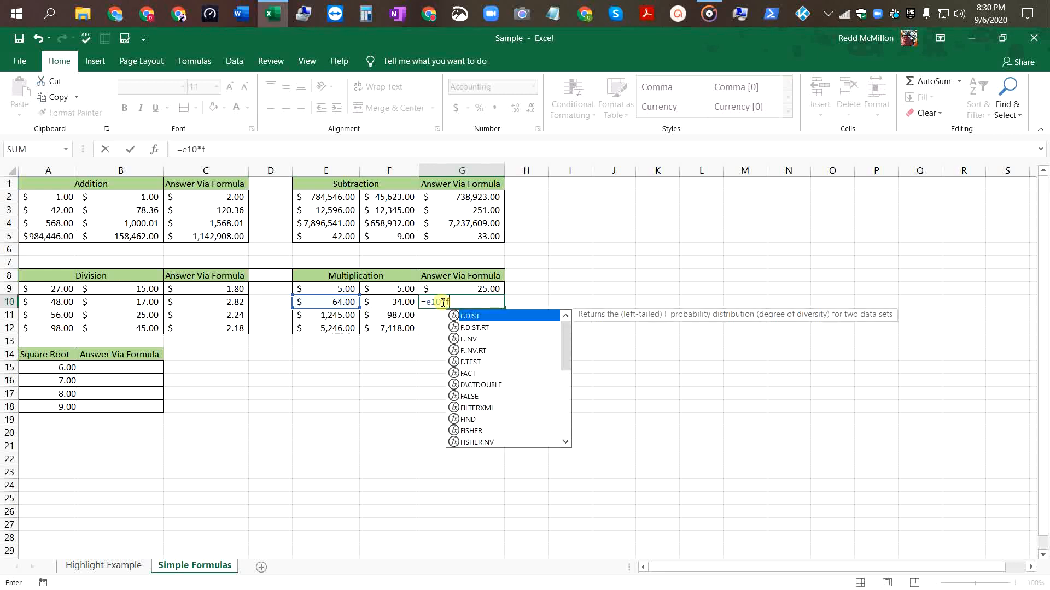
text(10)
key(Return)
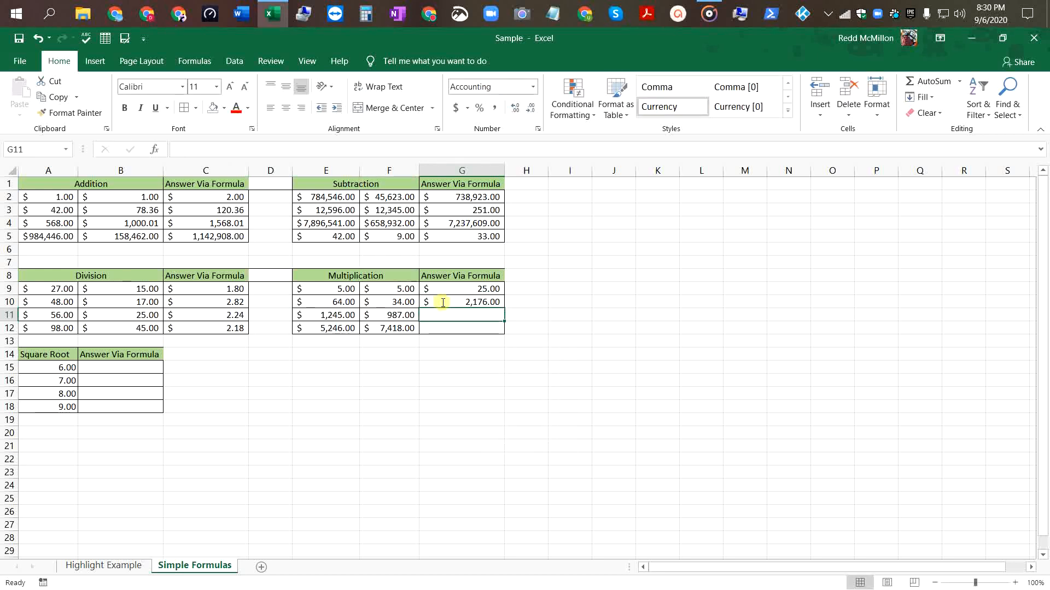
click(442, 302)
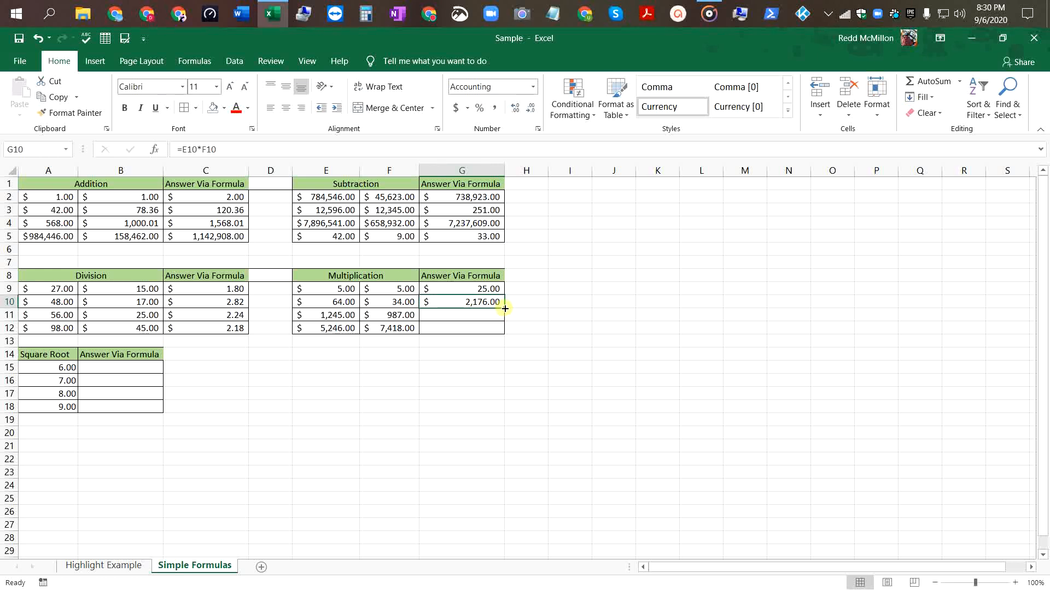
drag(505, 309, 506, 335)
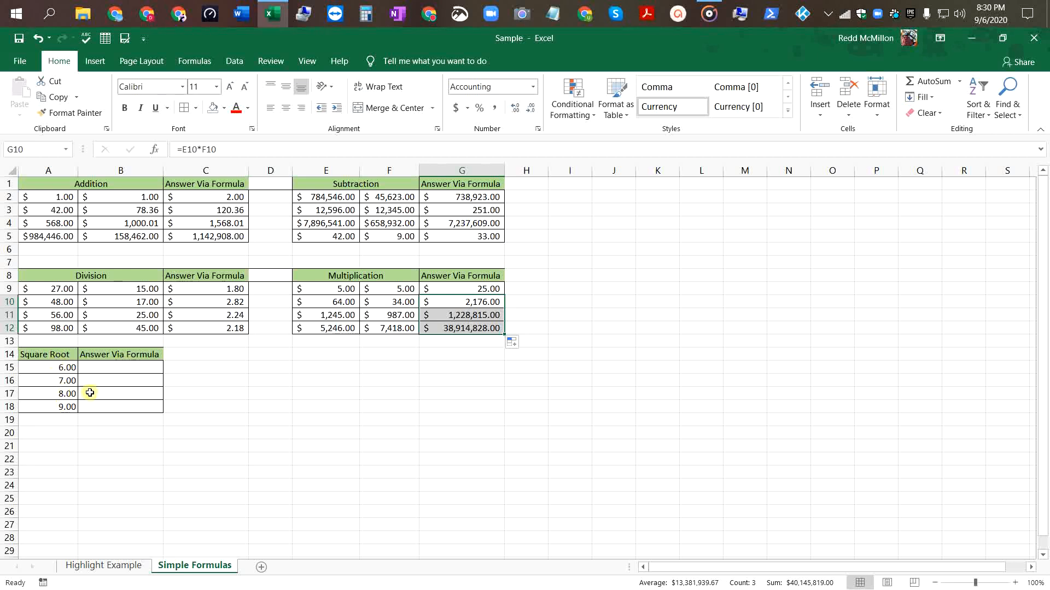
Enter =A15^2 in cell B15 of the Square Root table and fill that formula down through B18.
click(114, 366)
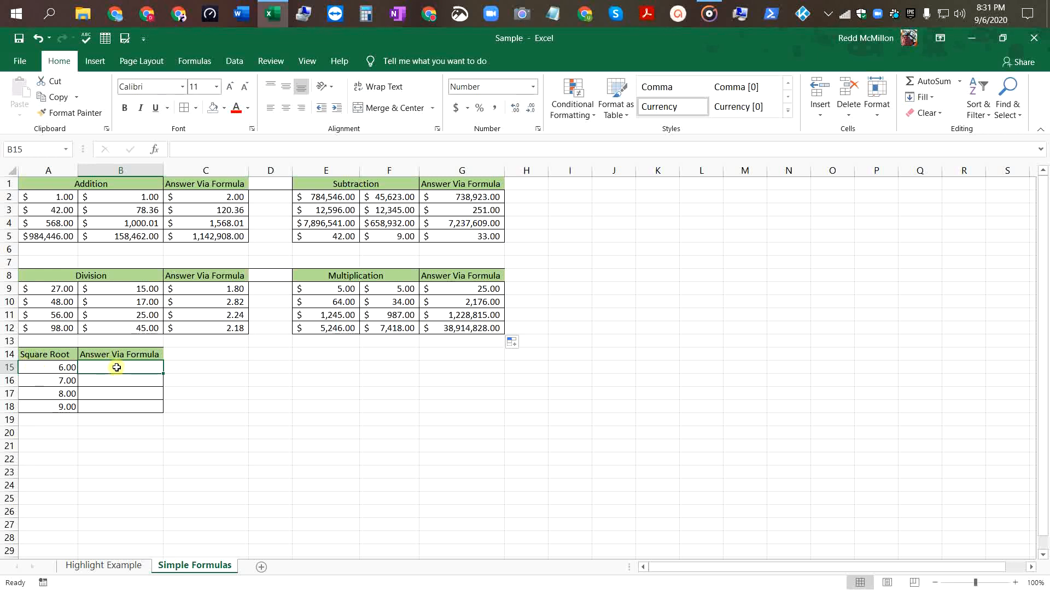
text(=)
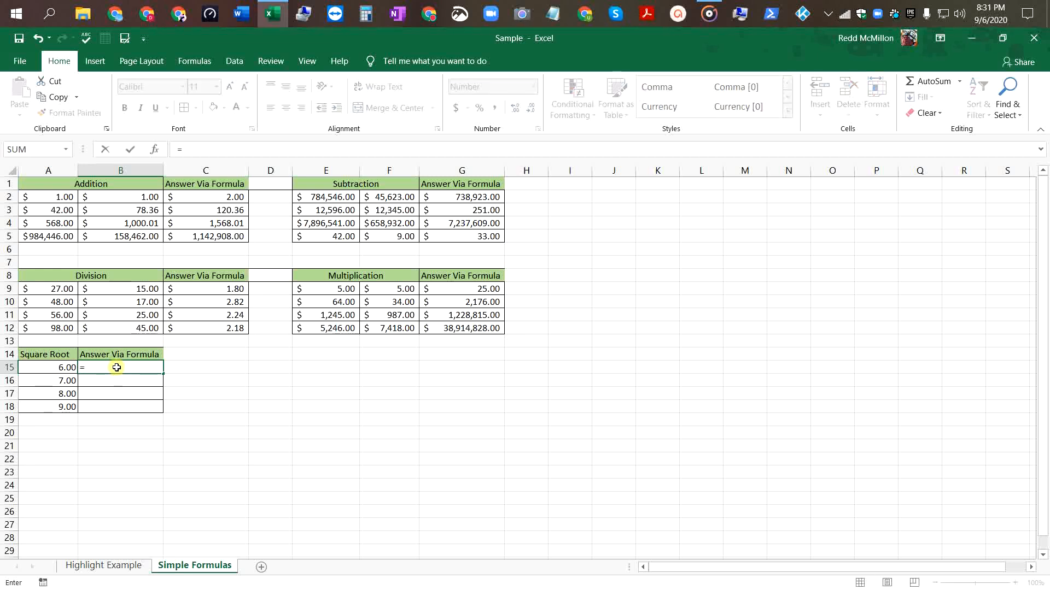
click(55, 368)
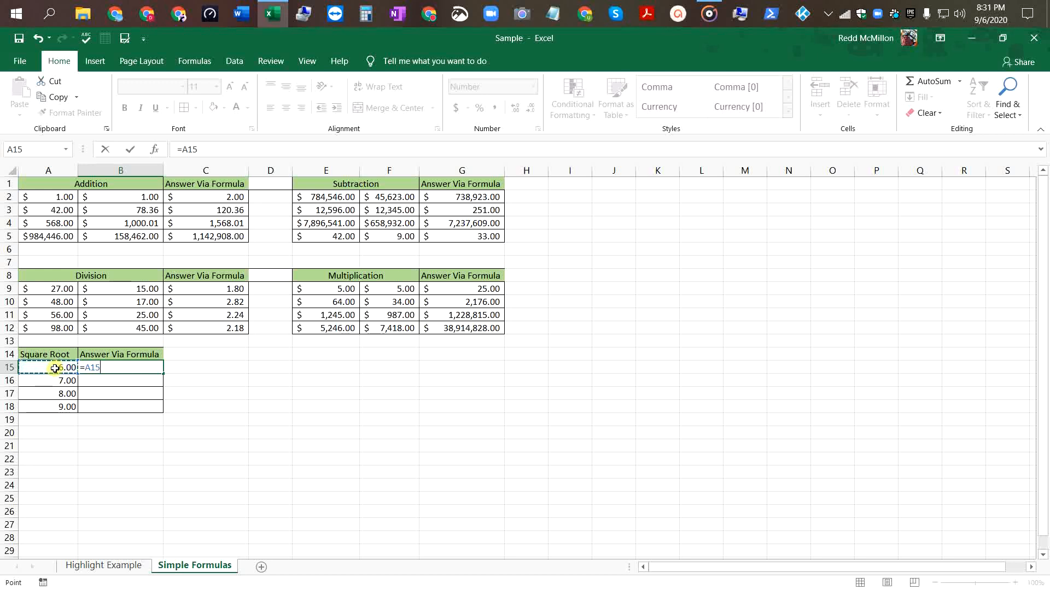
text(^2)
key(Return)
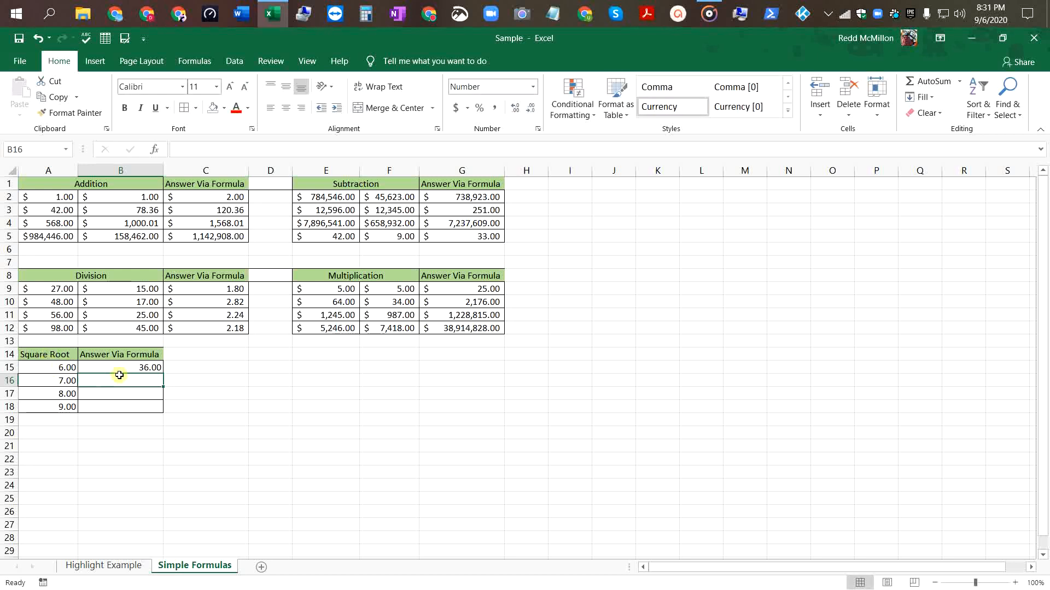
click(149, 369)
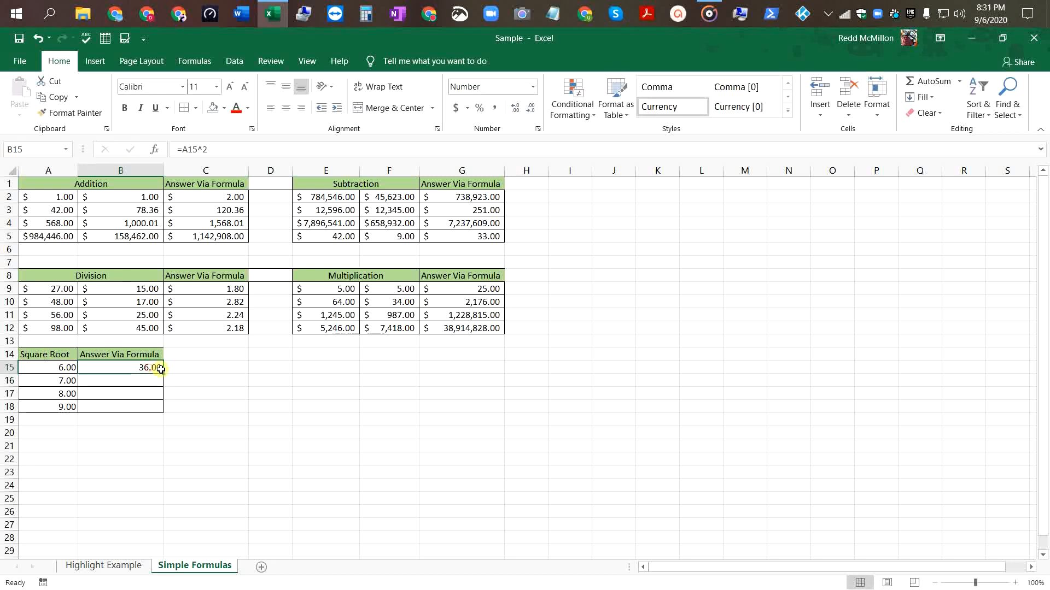
double_click(162, 374)
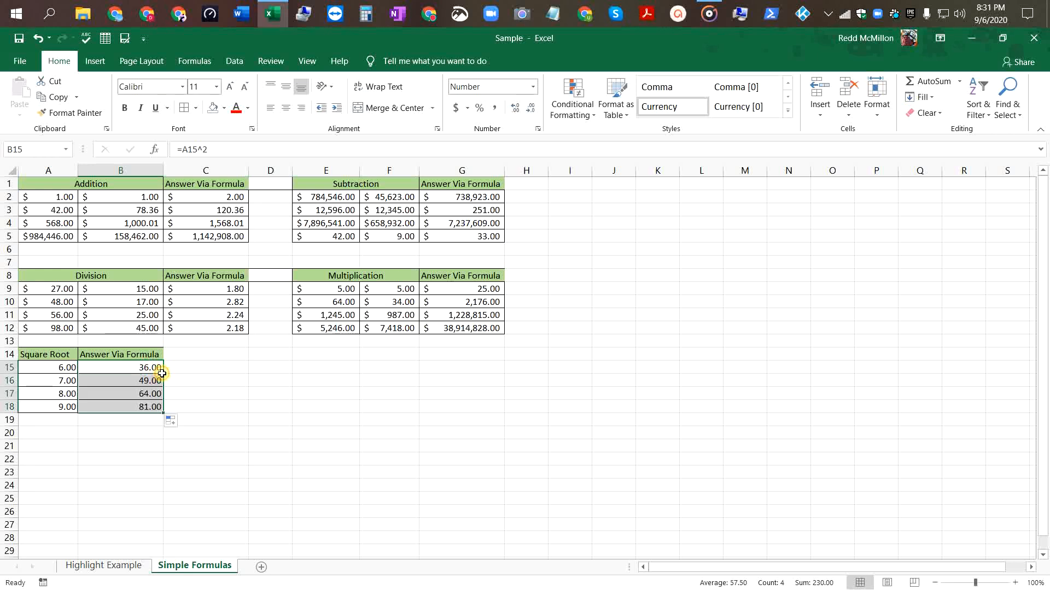